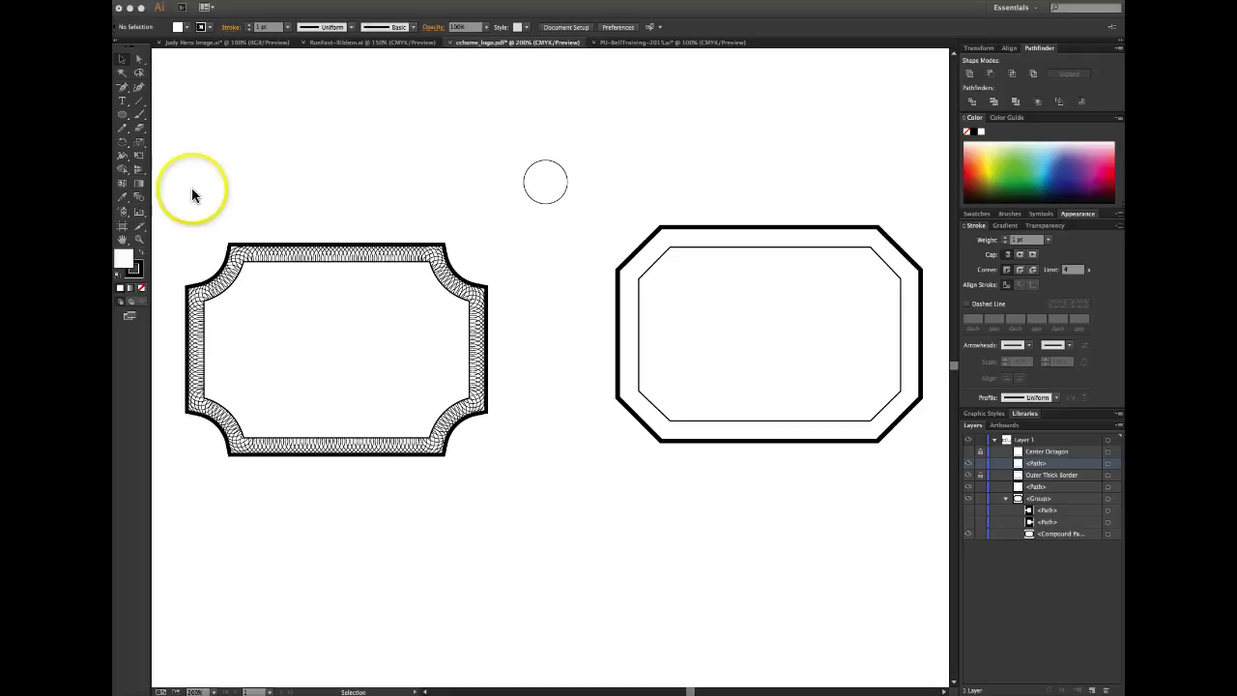
Inspect the ornate left frame and its Compound Path object, then deselect everything
{"action": "left_click", "coordinate": [183, 213]}
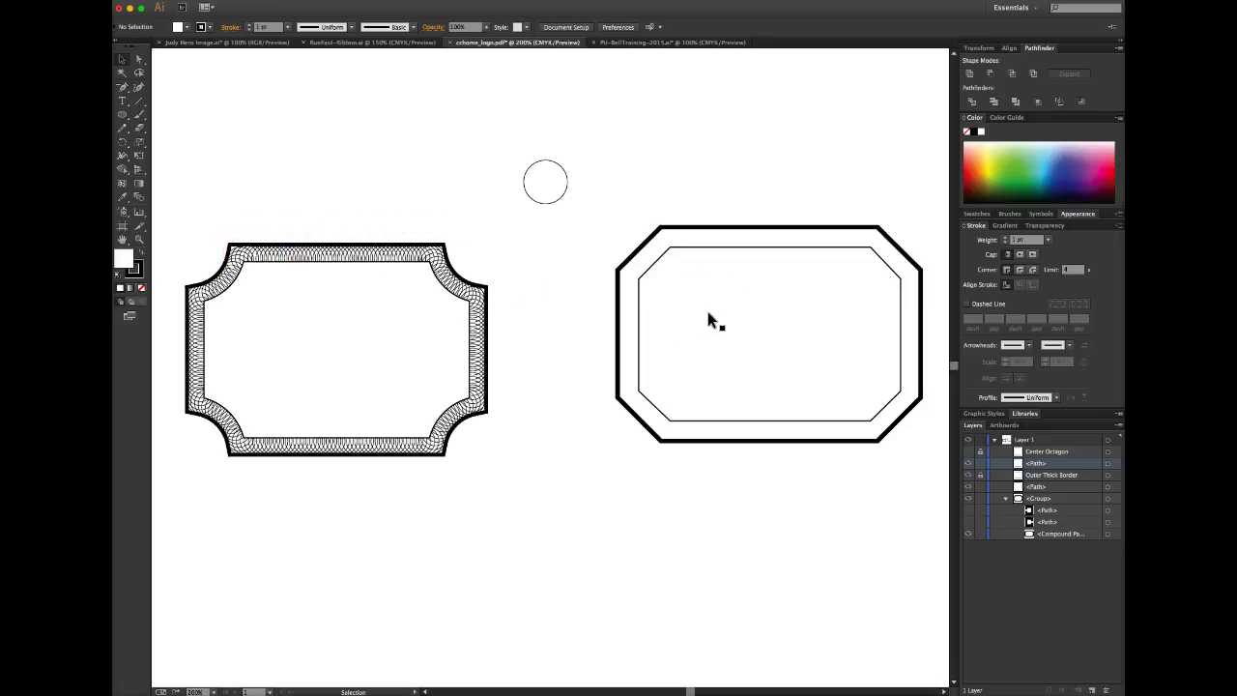
{"action": "left_click", "coordinate": [479, 309]}
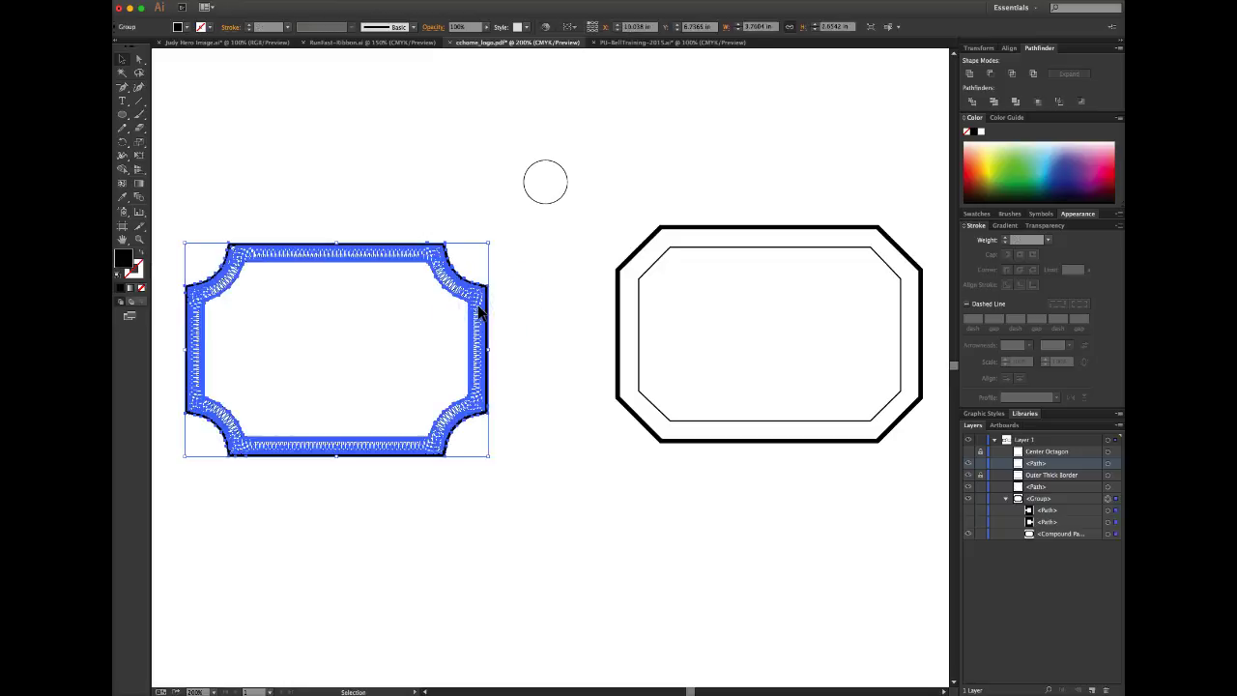
{"action": "scroll", "coordinate": [479, 309], "scroll_direction": "right", "scroll_amount": 3}
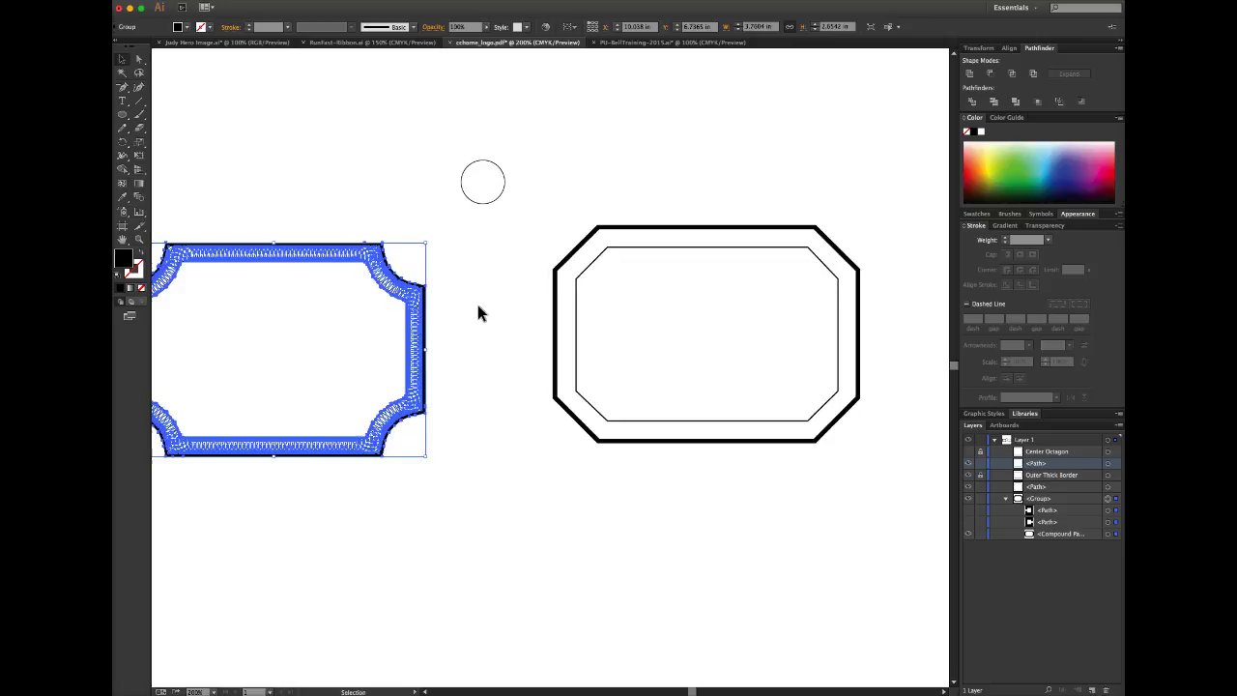
{"action": "scroll", "coordinate": [477, 311], "scroll_direction": "left", "scroll_amount": 3}
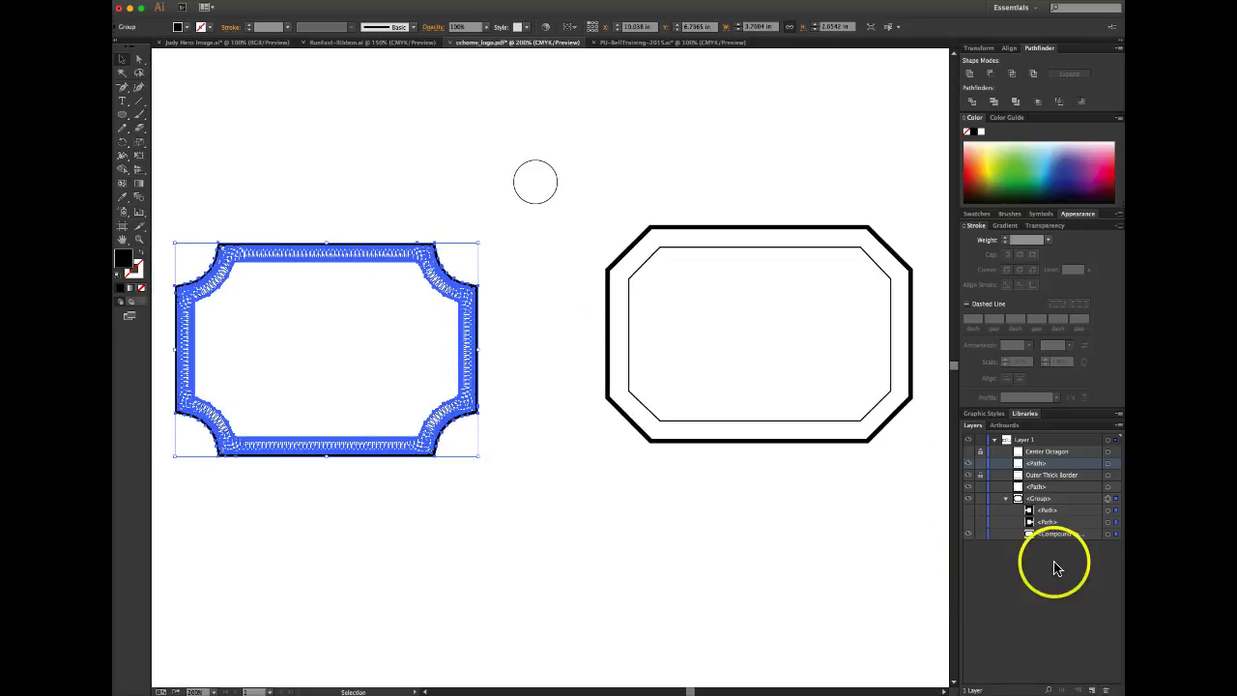
{"action": "left_click", "coordinate": [1115, 535]}
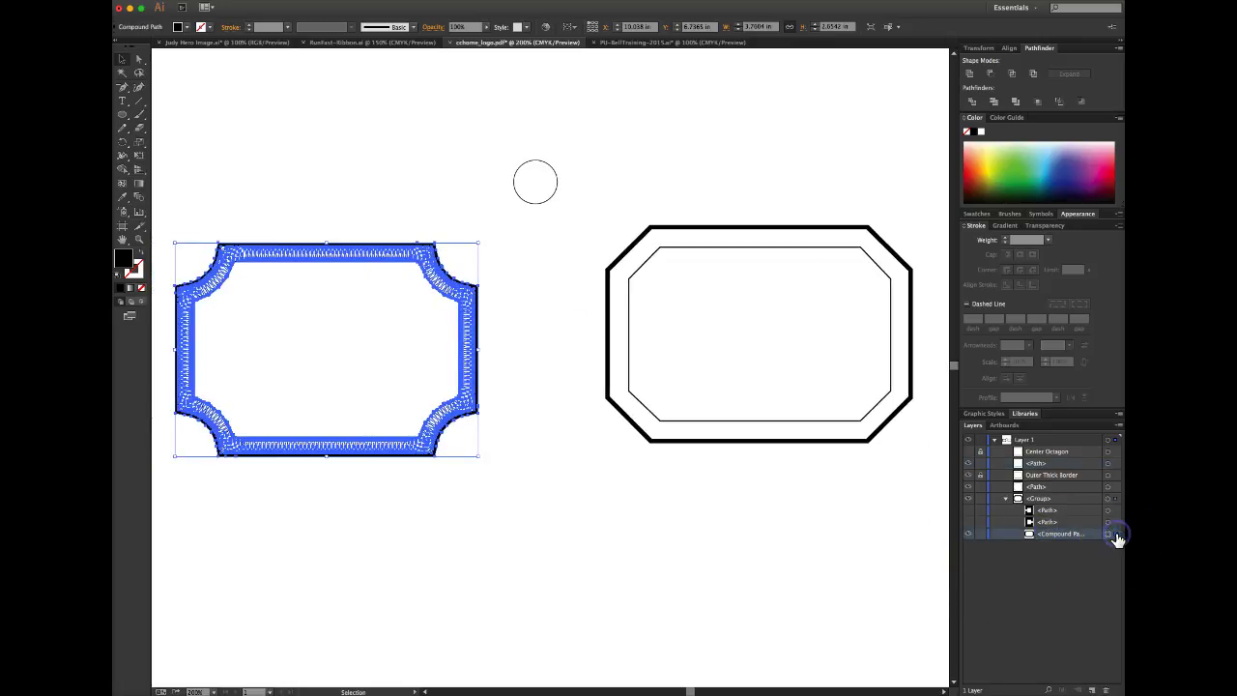
{"action": "left_click", "coordinate": [247, 201]}
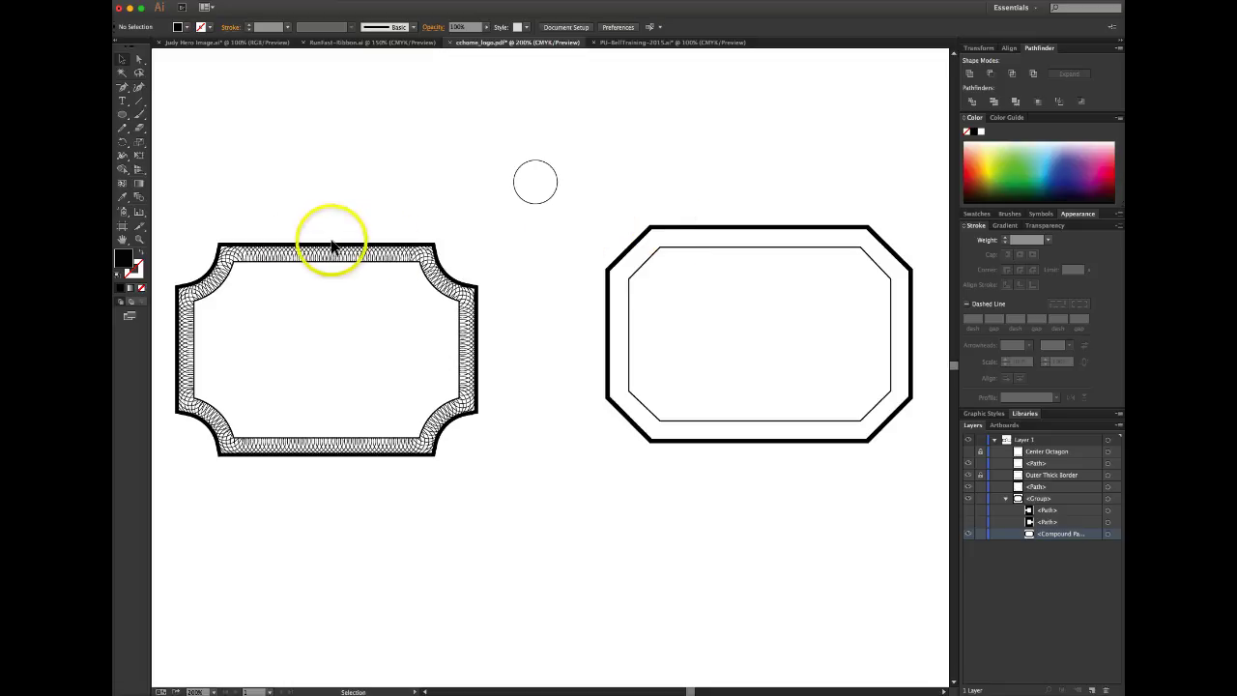
Test the small circle against the left frame's top border, then return it above the frames
{"action": "left_click", "coordinate": [657, 250]}
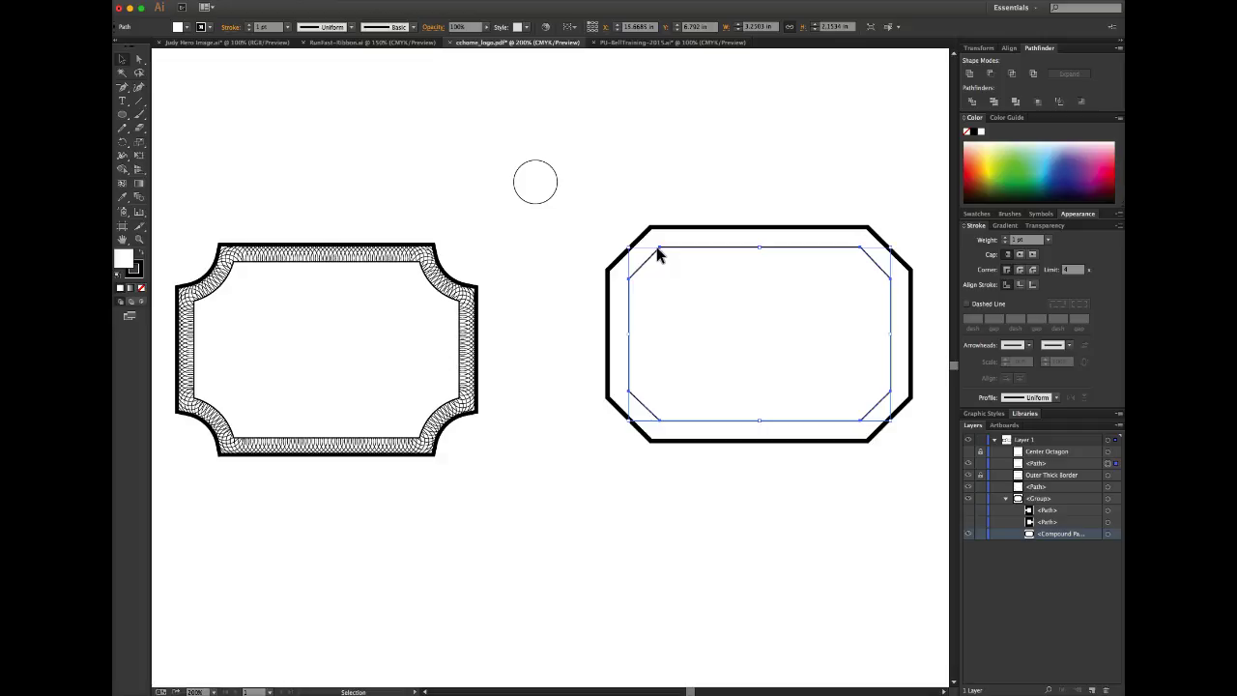
{"action": "left_click", "coordinate": [555, 196]}
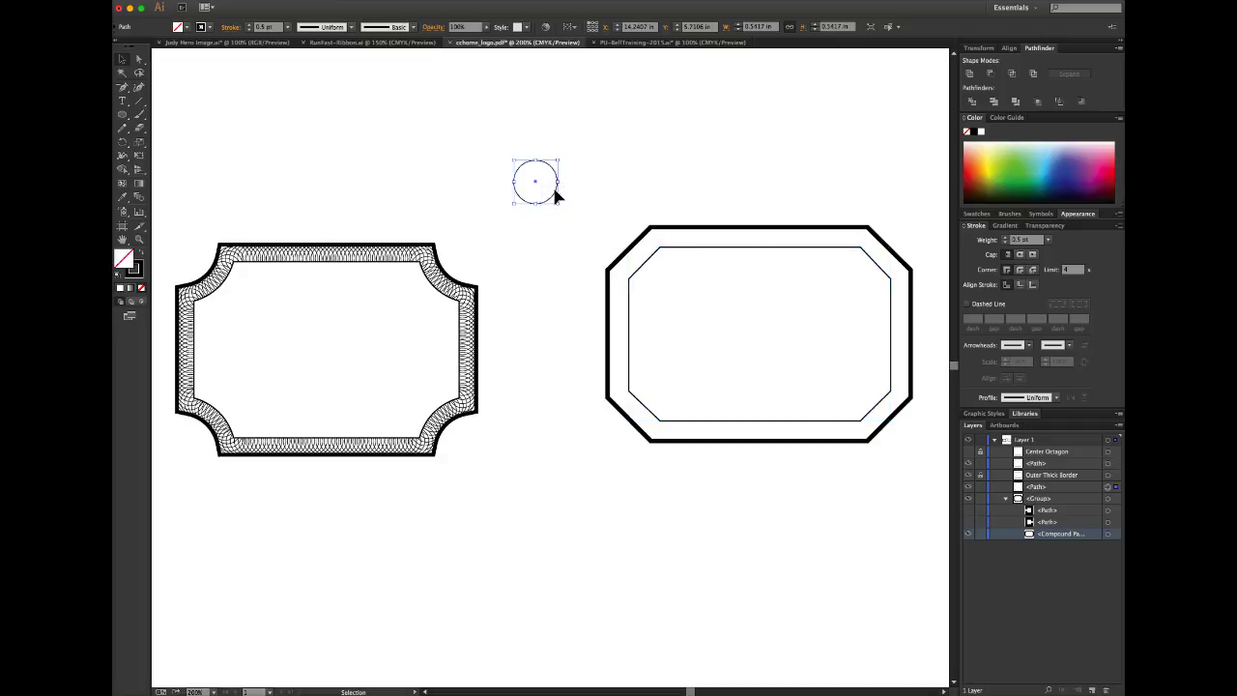
{"action": "left_click_drag", "start_coordinate": [541, 199], "coordinate": [396, 301]}
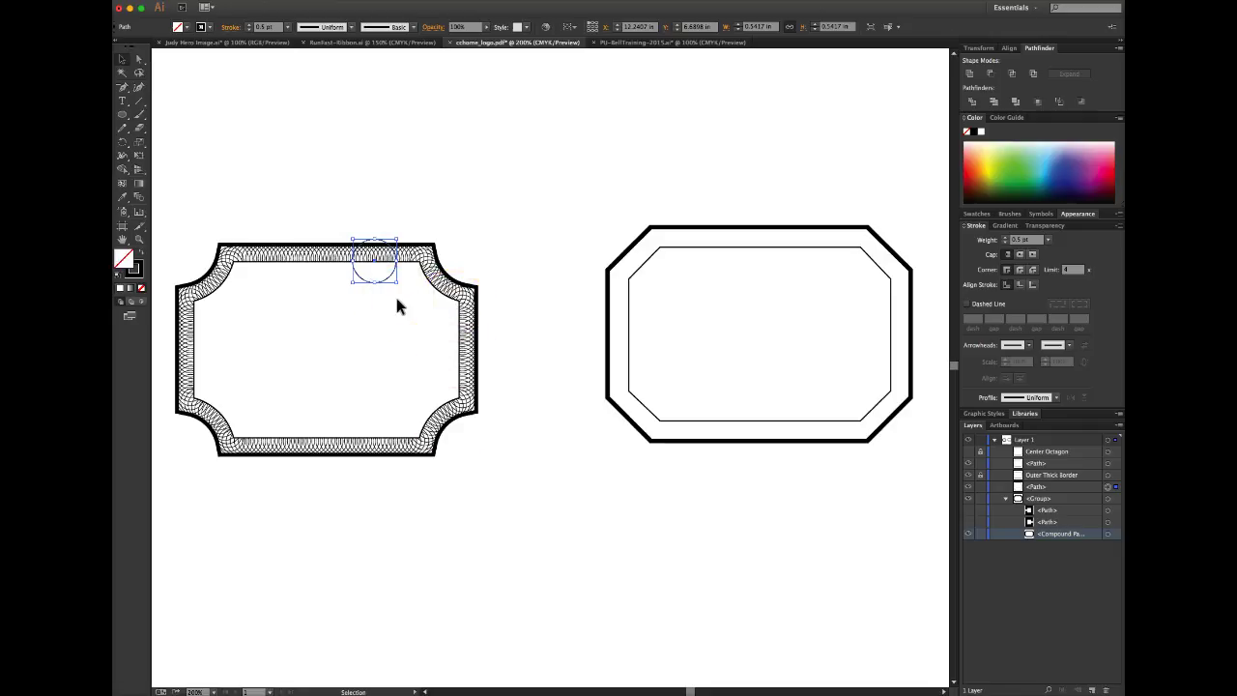
{"action": "left_click_drag", "start_coordinate": [368, 257], "coordinate": [548, 226]}
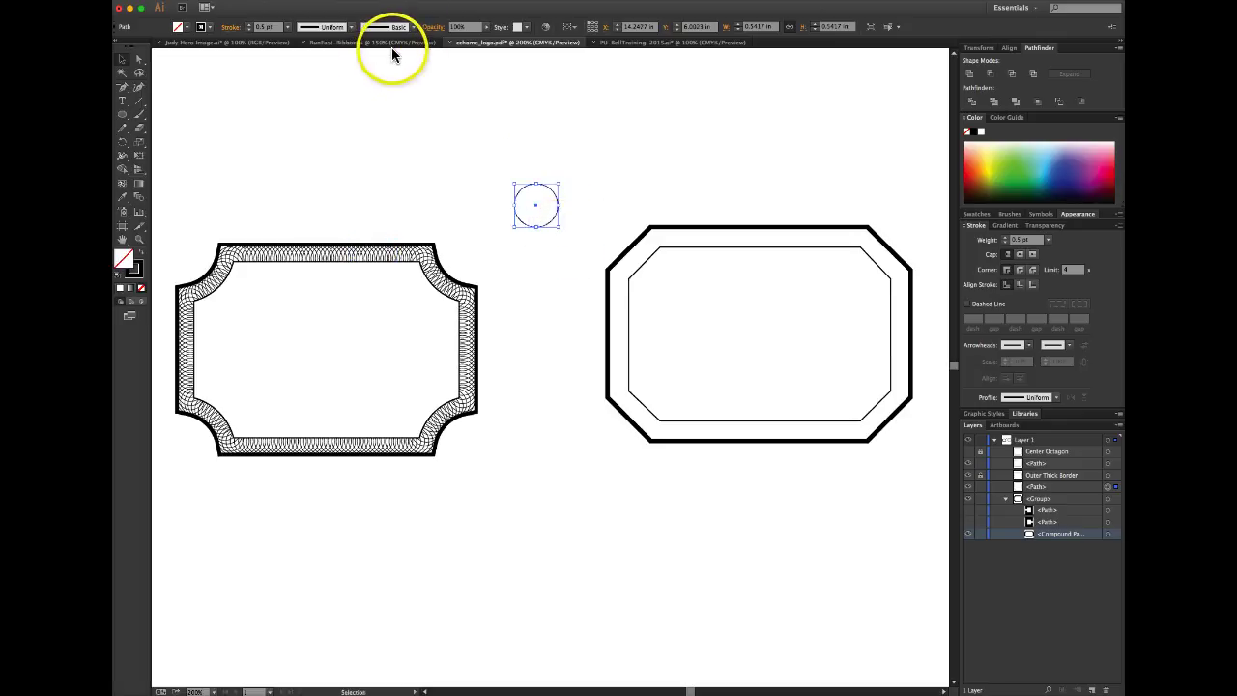
Create a new Scatter Brush from the small circle via the Brush Definition list
{"action": "left_click", "coordinate": [414, 27]}
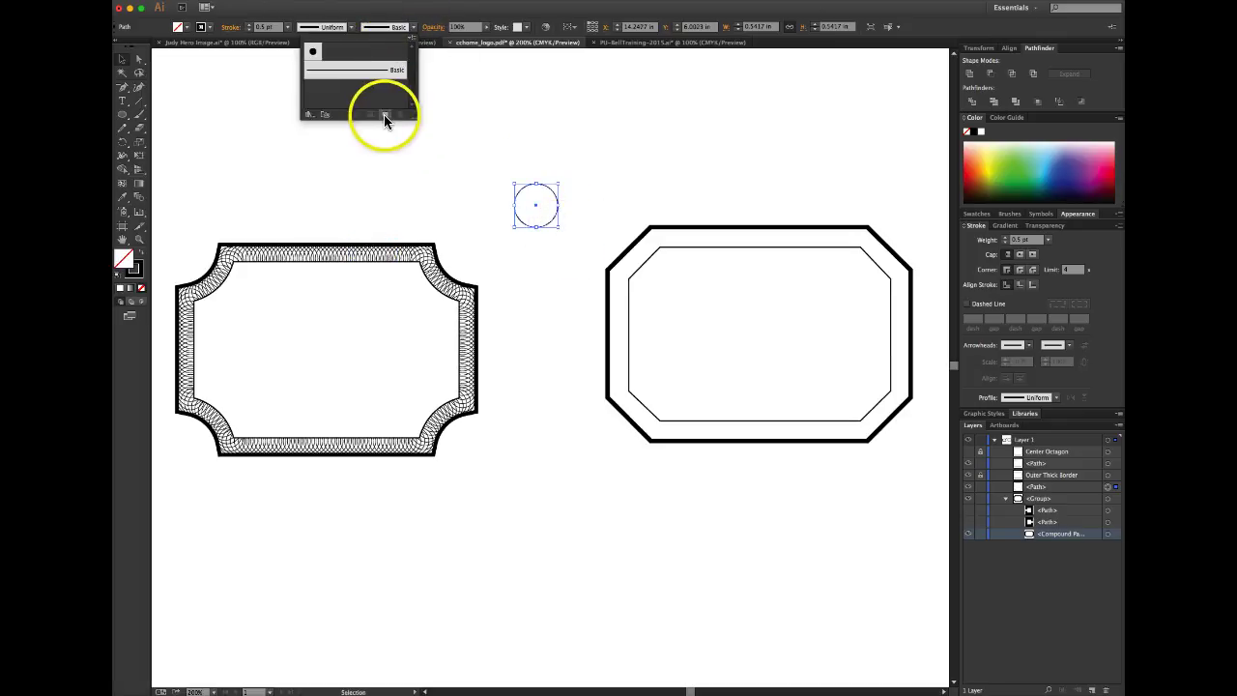
{"action": "left_click", "coordinate": [383, 114]}
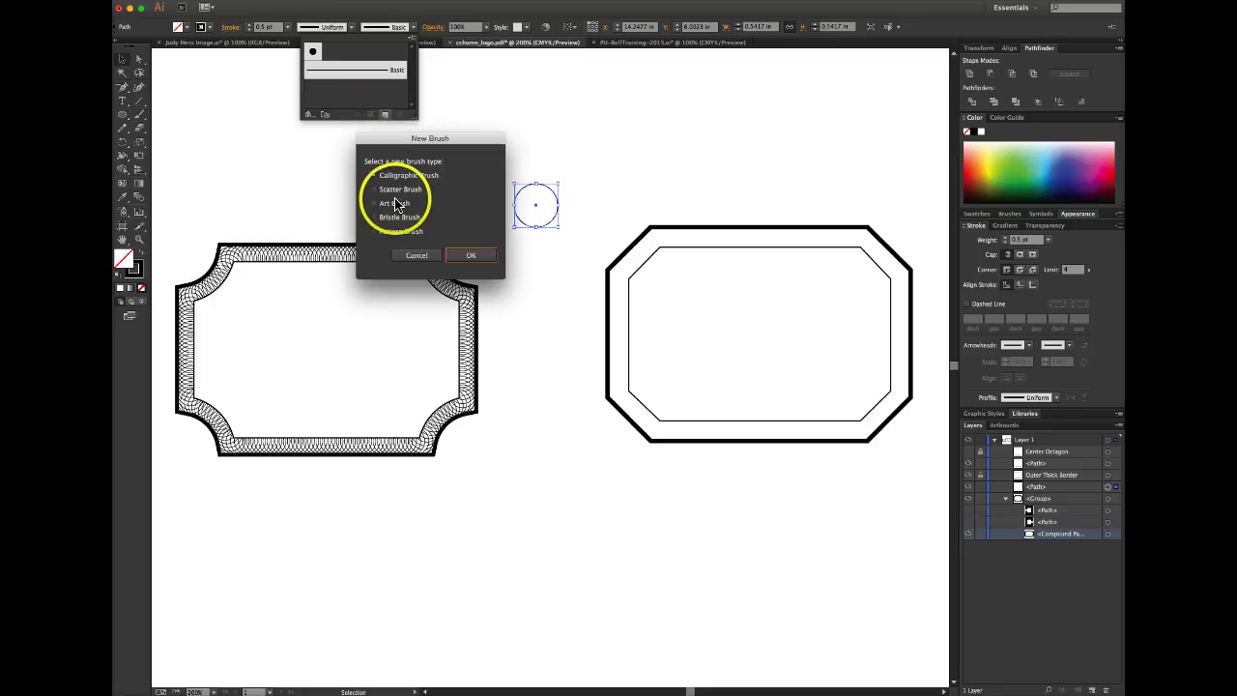
{"action": "left_click", "coordinate": [381, 188]}
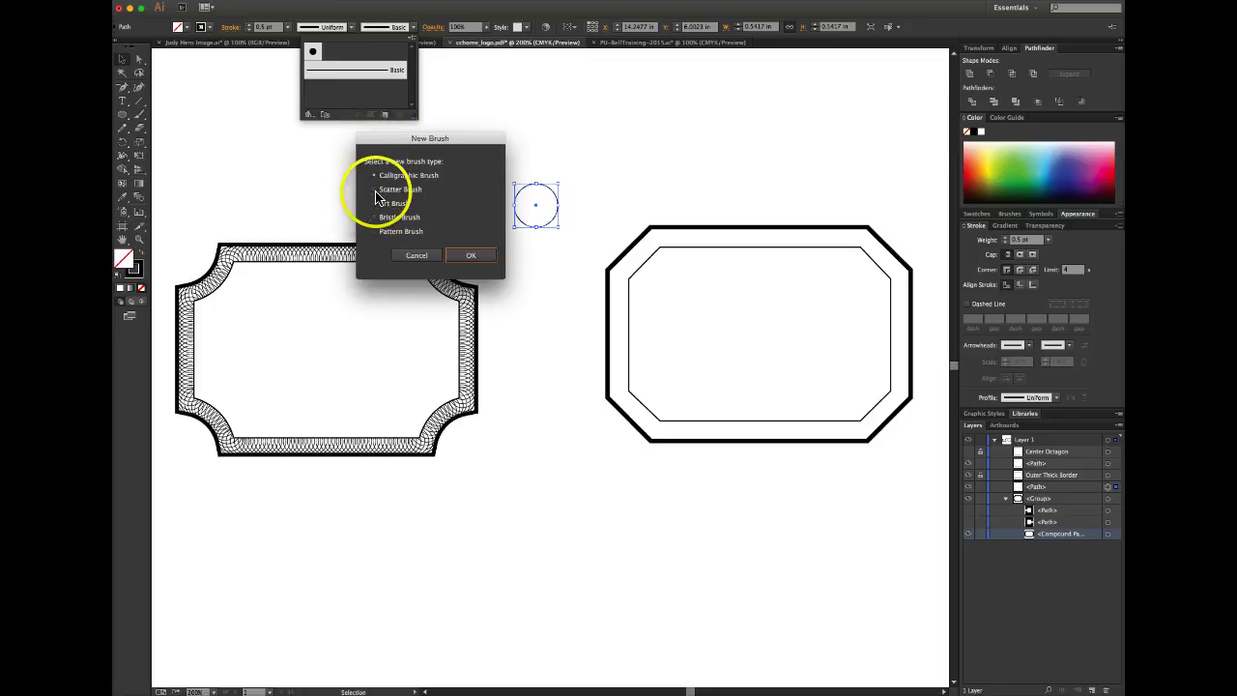
{"action": "left_click", "coordinate": [475, 260]}
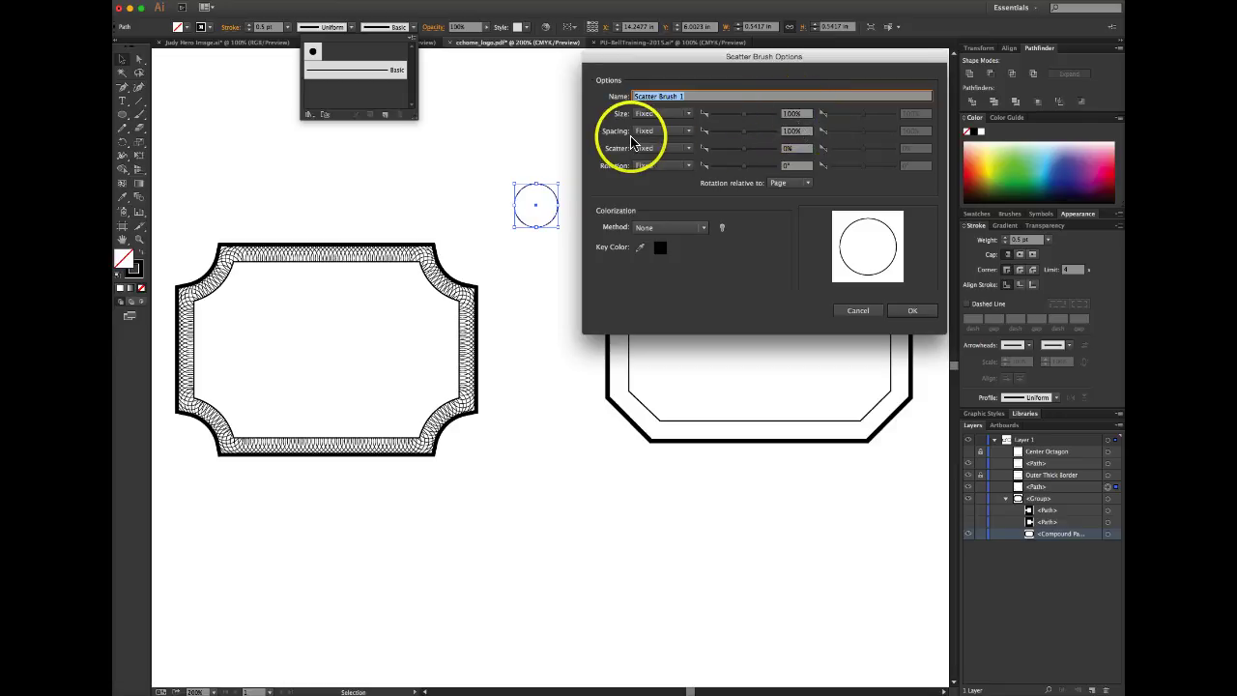
Set the scatter brush spacing to 10%, name it 'Circle Filigree', and save it
{"action": "left_click", "coordinate": [794, 133]}
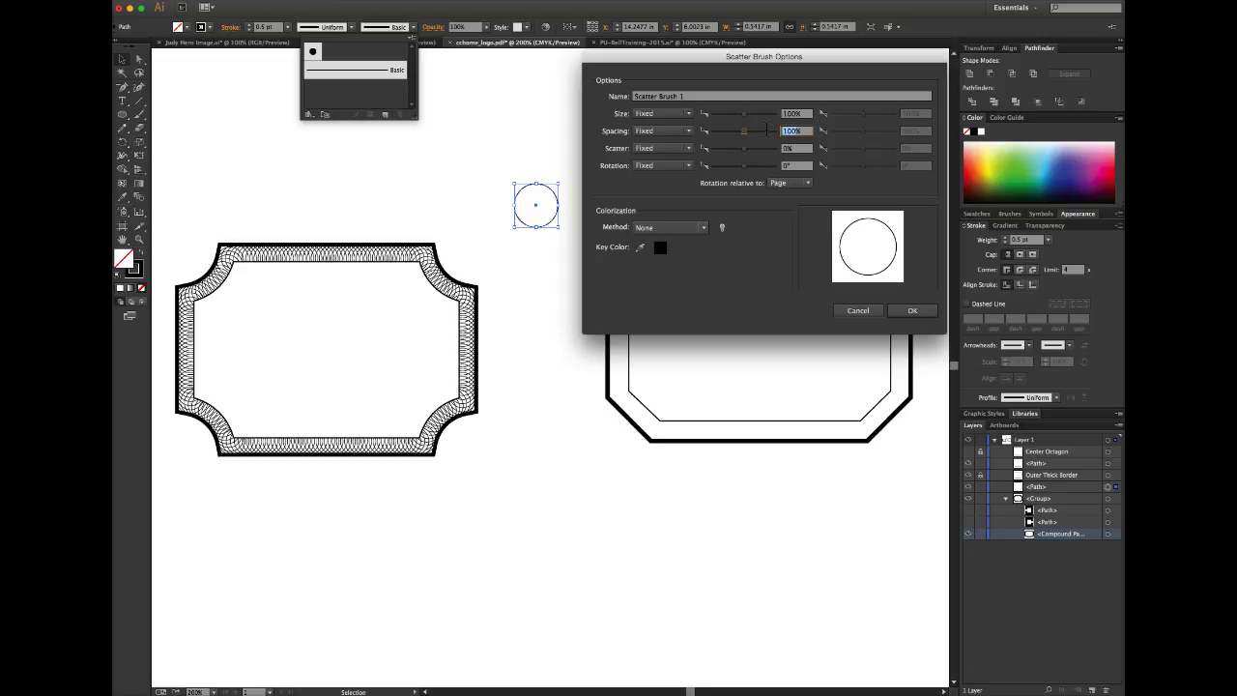
{"action": "type", "text": "10"}
{"action": "left_click", "coordinate": [800, 148]}
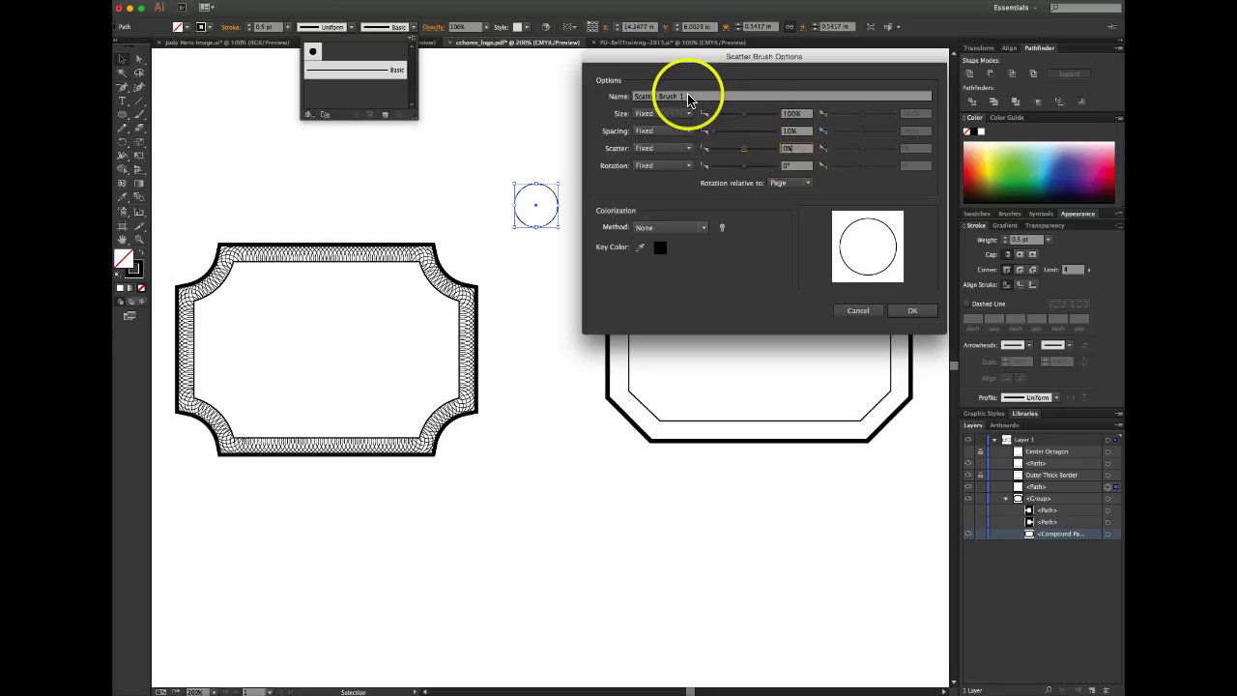
{"action": "left_click_drag", "start_coordinate": [692, 97], "coordinate": [613, 90]}
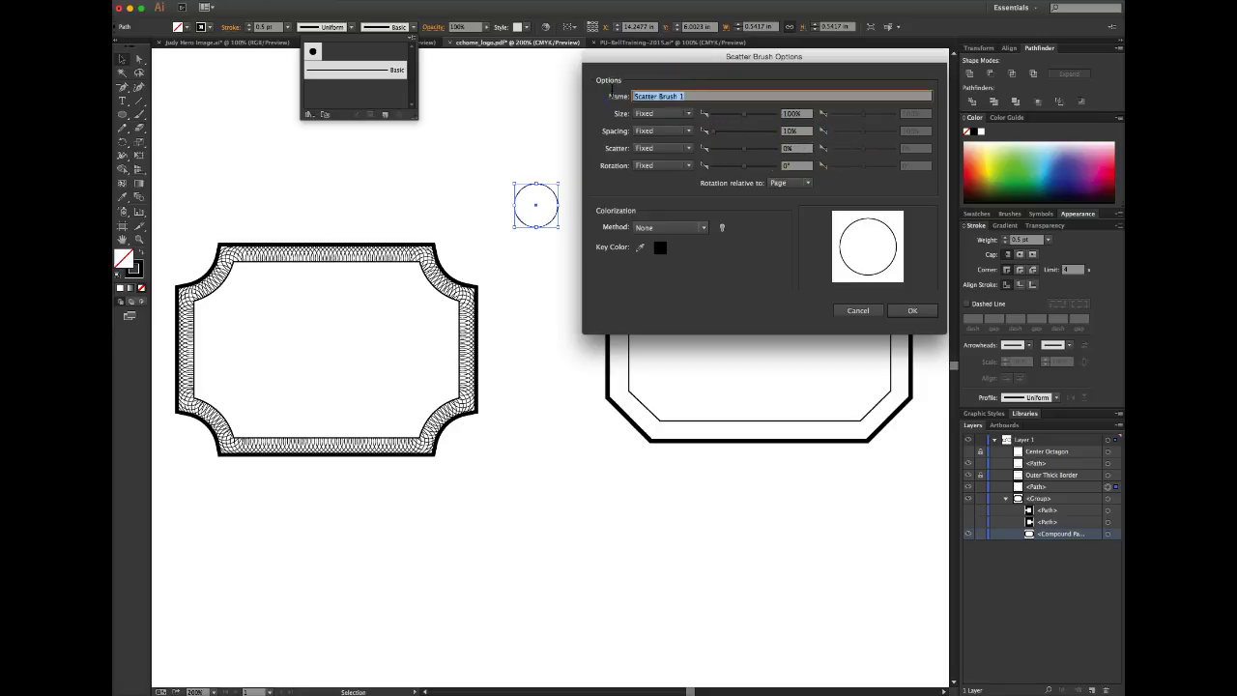
{"action": "type", "text": "Circle Filigree"}
{"action": "left_click", "coordinate": [685, 97]}
{"action": "left_click", "coordinate": [820, 123]}
{"action": "type", "text": "l"}
{"action": "key", "text": "BackSpace"}
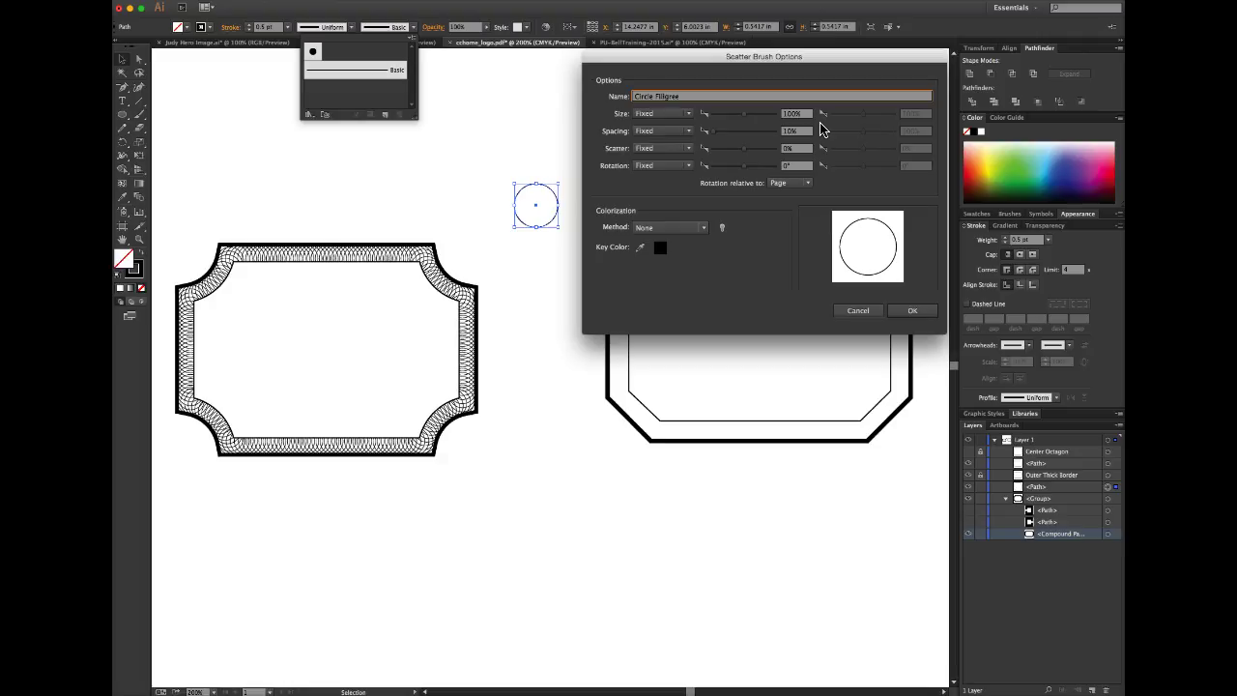
{"action": "left_click", "coordinate": [911, 310]}
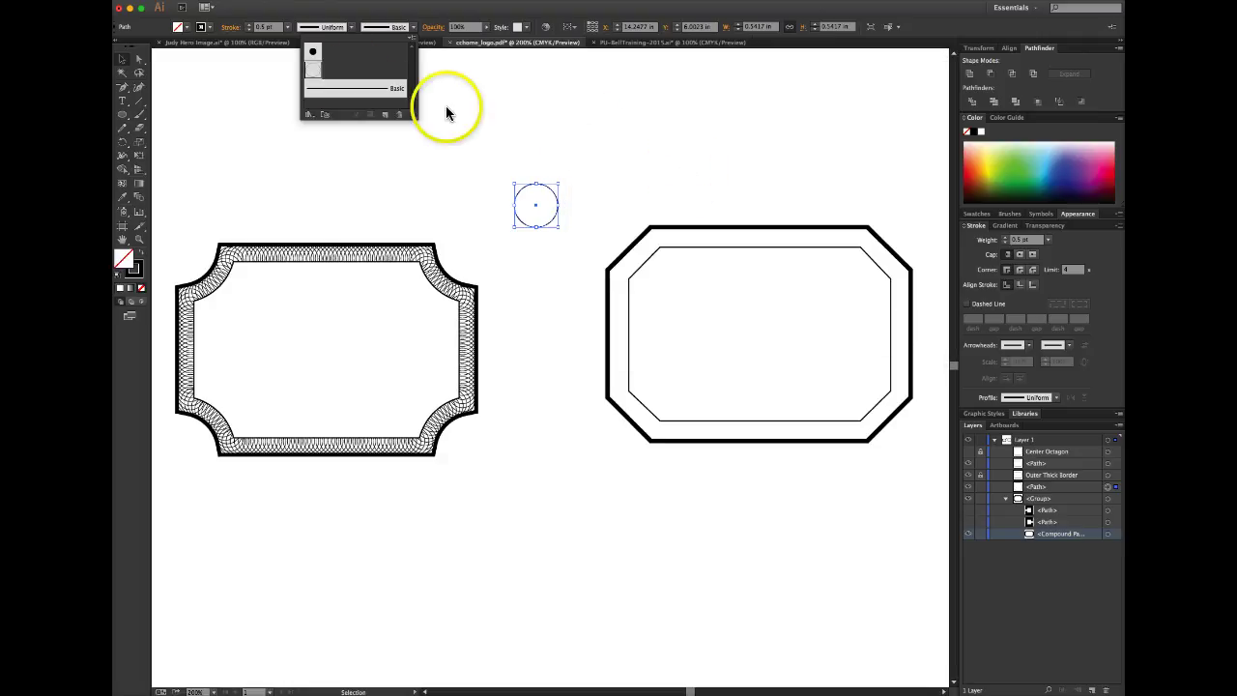
Apply the Circle Filigree brush to the inner octagon path
{"action": "left_click", "coordinate": [312, 69]}
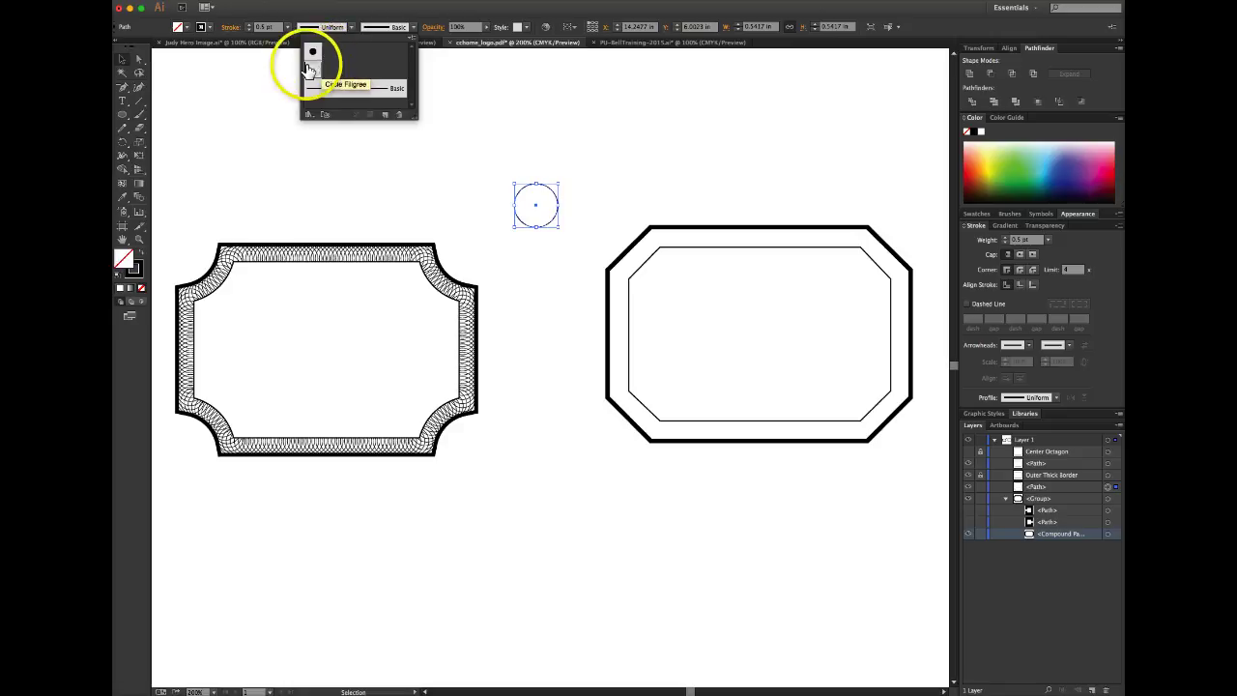
{"action": "left_click", "coordinate": [587, 225]}
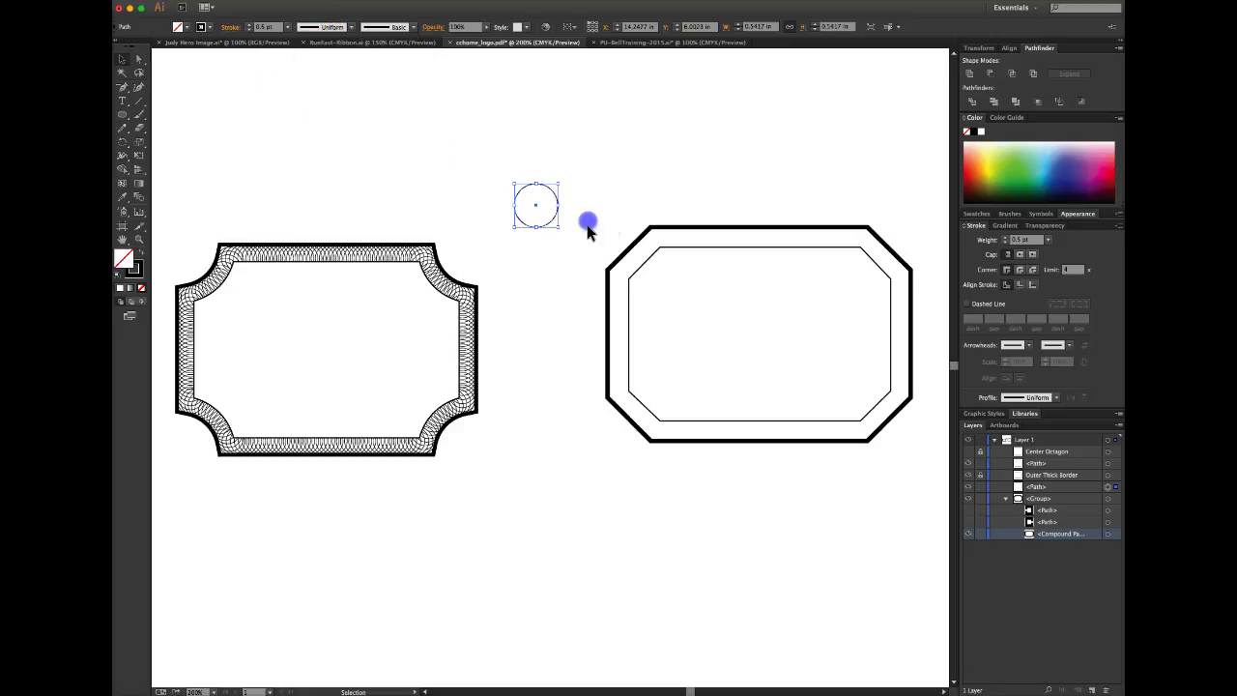
{"action": "left_click", "coordinate": [667, 253]}
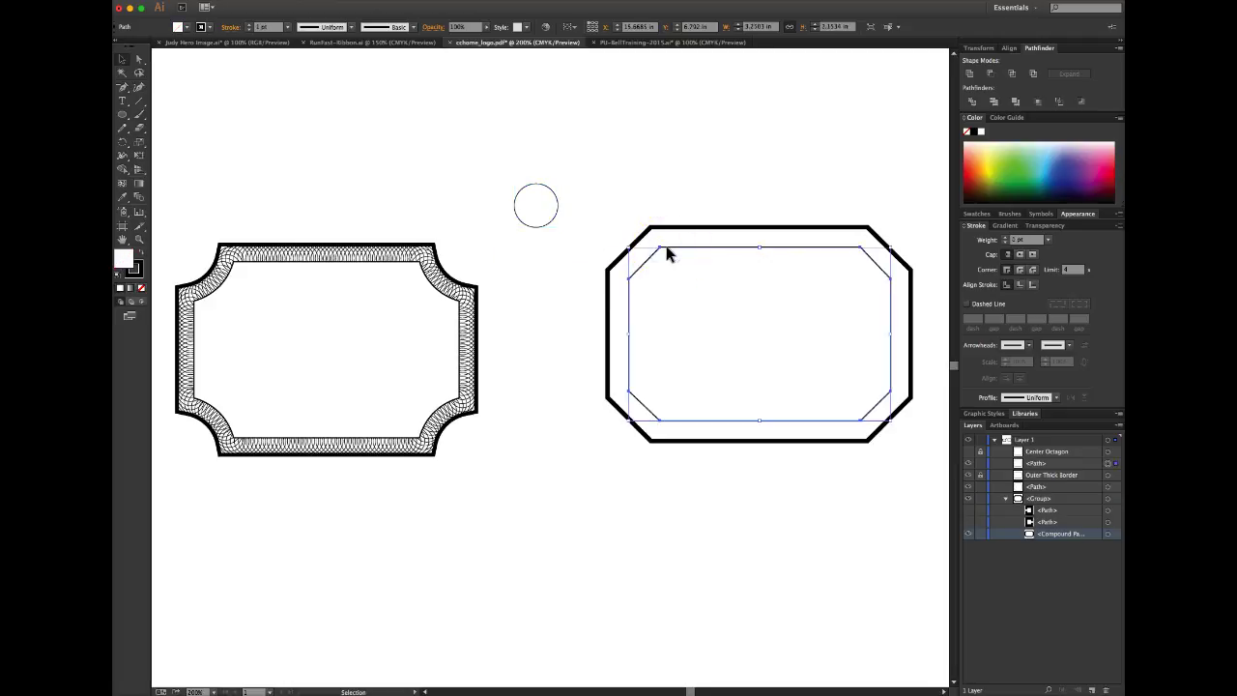
{"action": "left_click", "coordinate": [413, 27]}
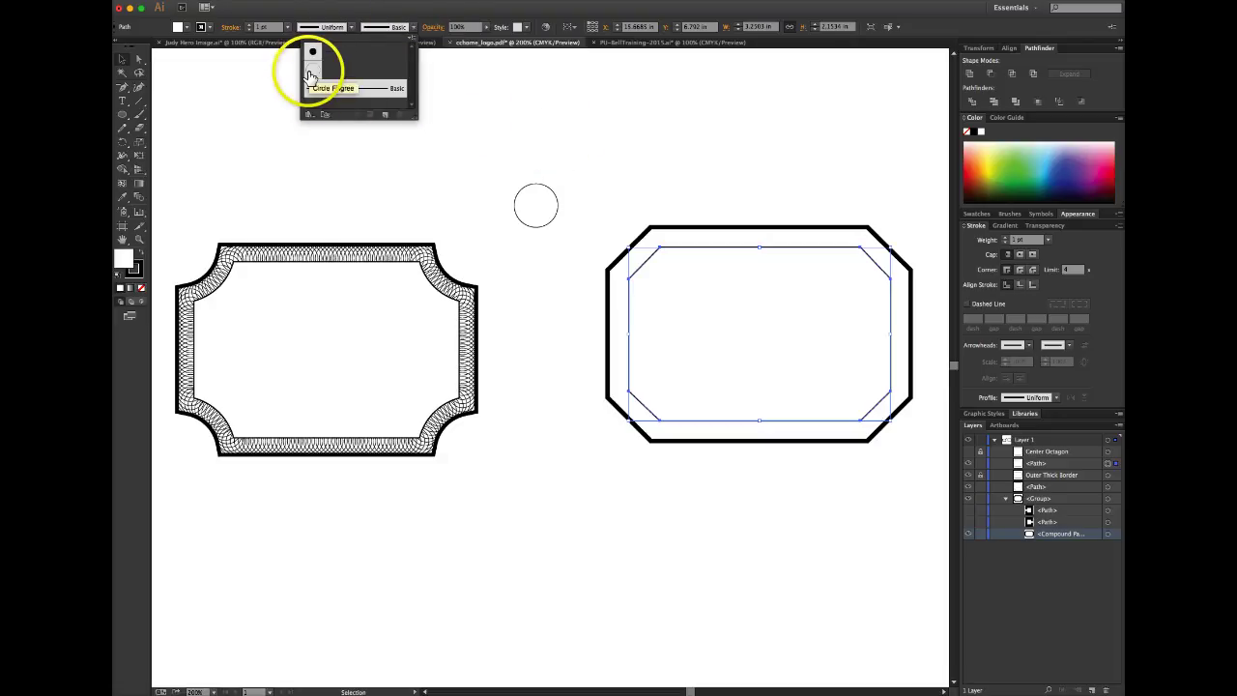
{"action": "left_click", "coordinate": [311, 75]}
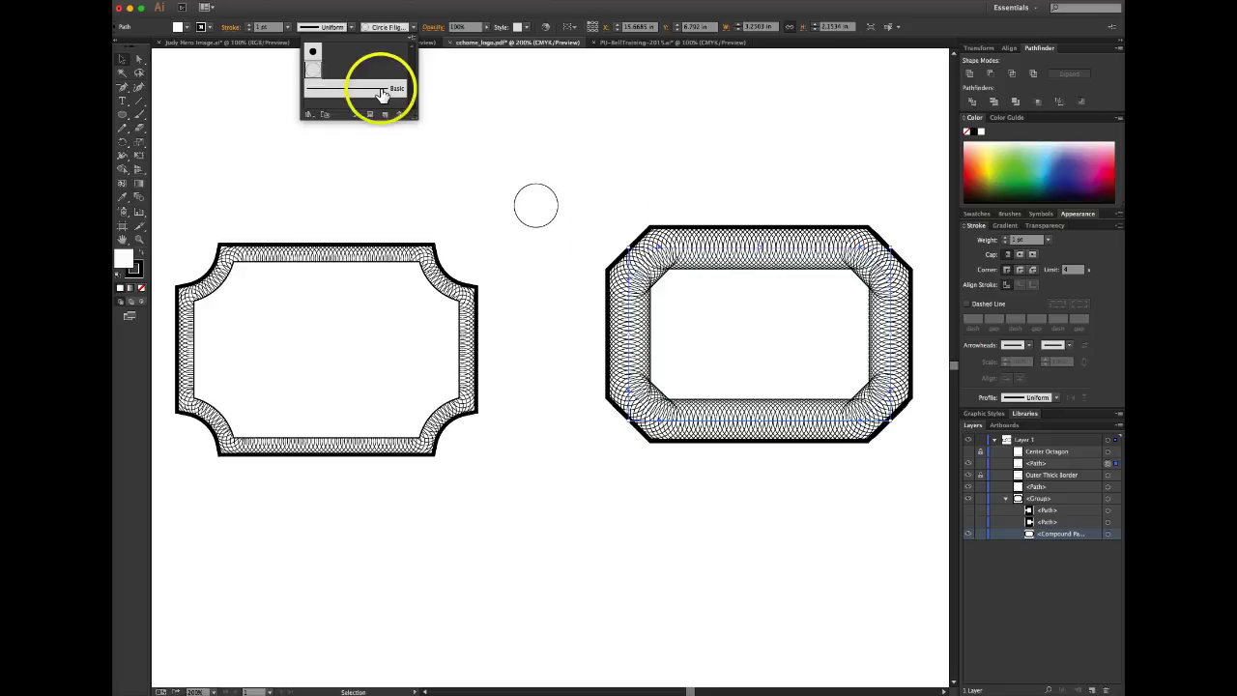
{"action": "left_click", "coordinate": [936, 355]}
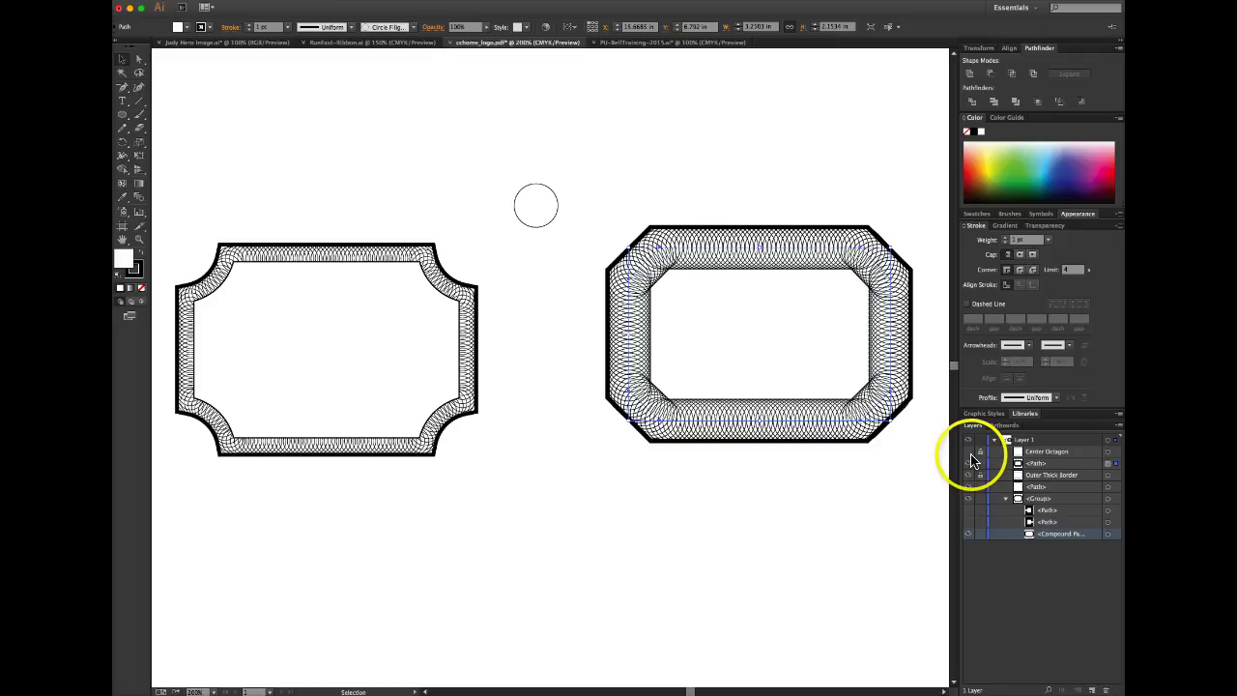
Hide and re-show the Center Octagon layer to compare, then reselect the inner path's brush list
{"action": "left_click", "coordinate": [967, 454]}
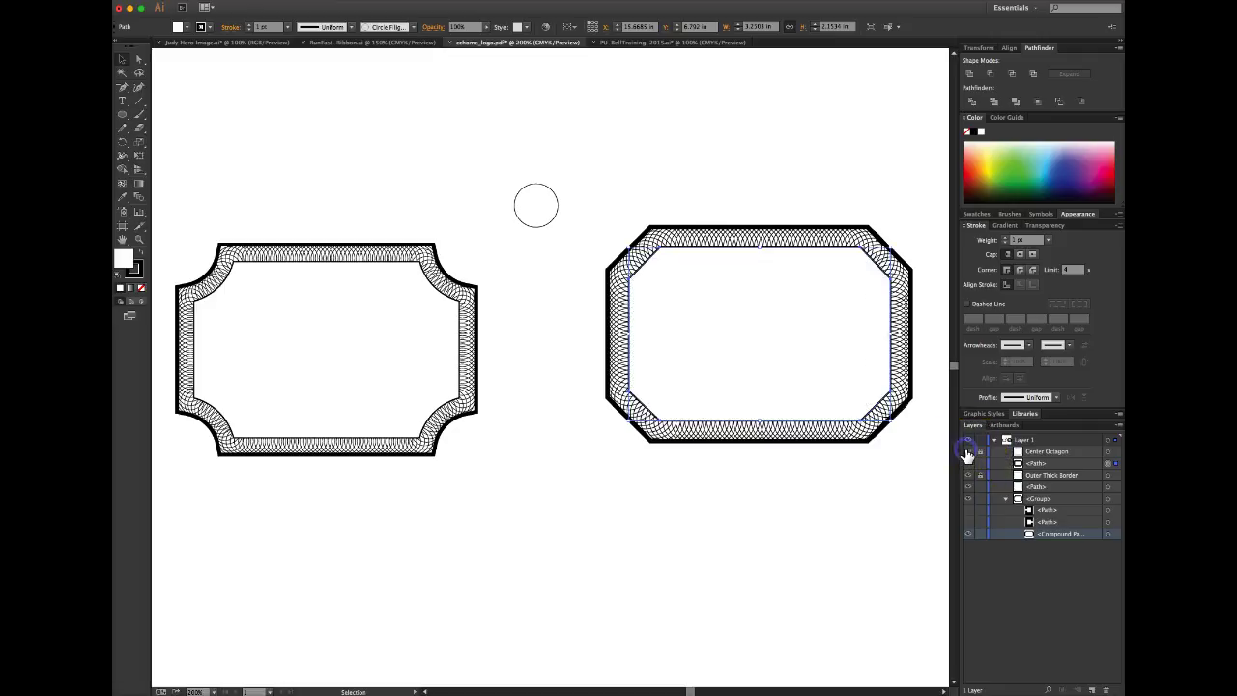
{"action": "left_click", "coordinate": [879, 480]}
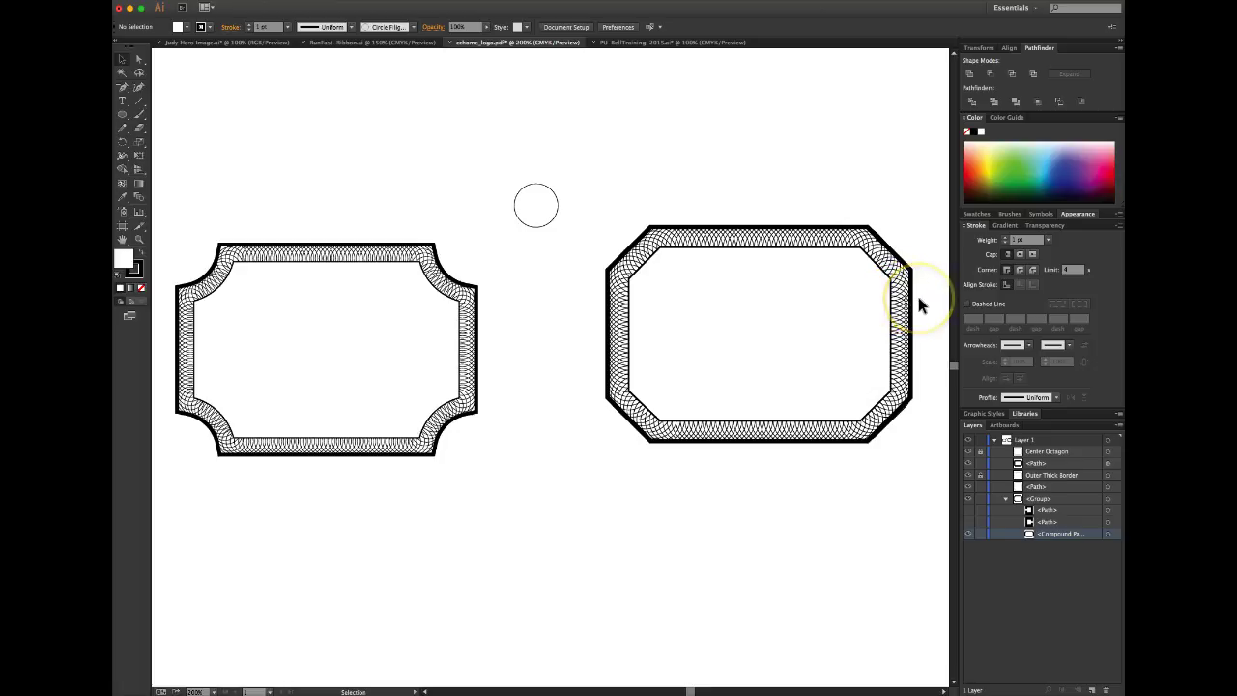
{"action": "left_click", "coordinate": [969, 454]}
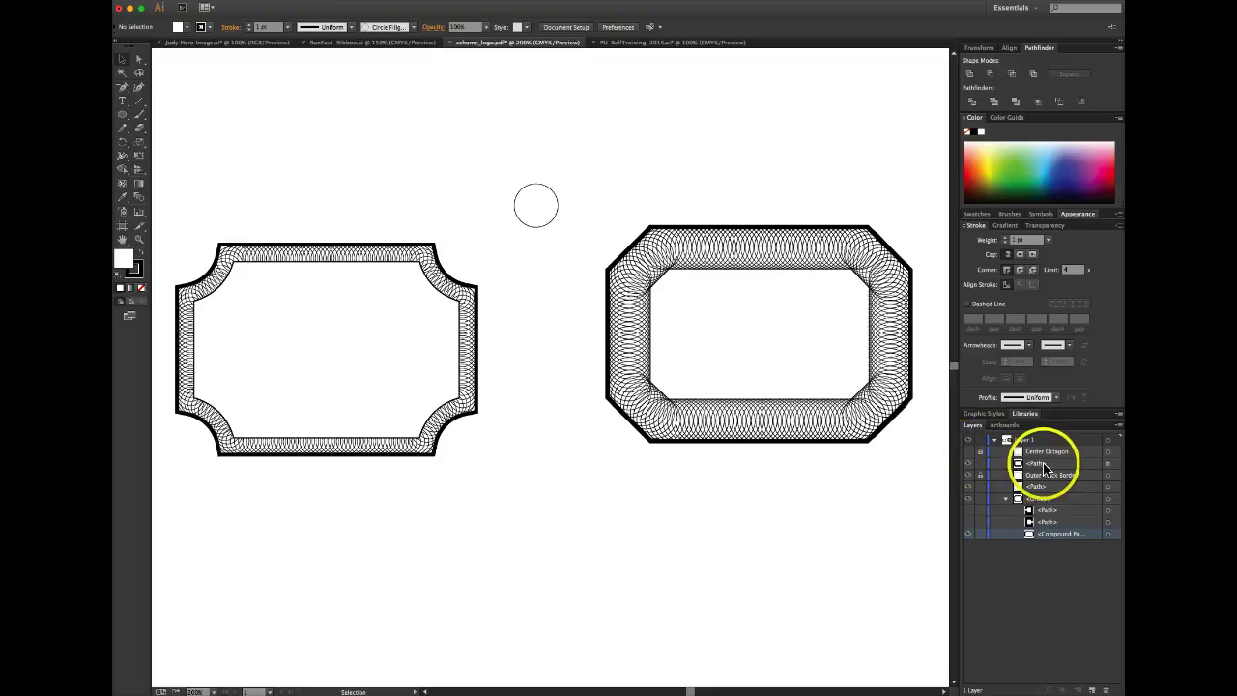
{"action": "left_click", "coordinate": [1113, 464]}
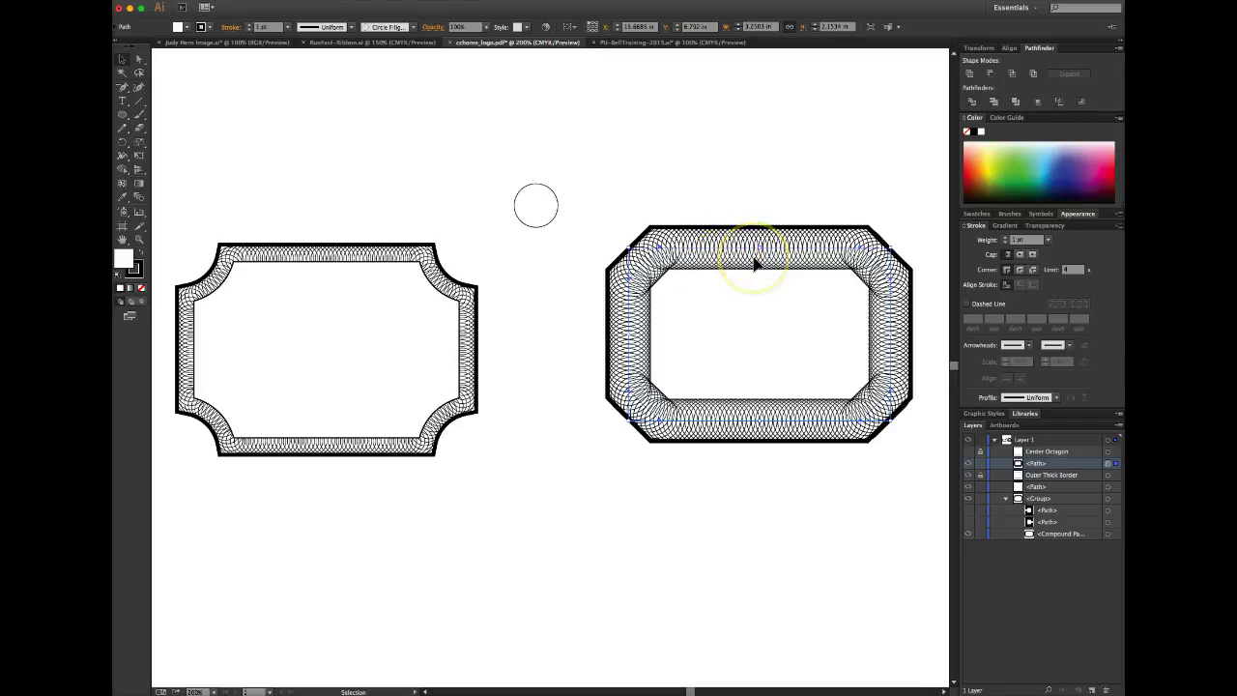
{"action": "left_click", "coordinate": [412, 27]}
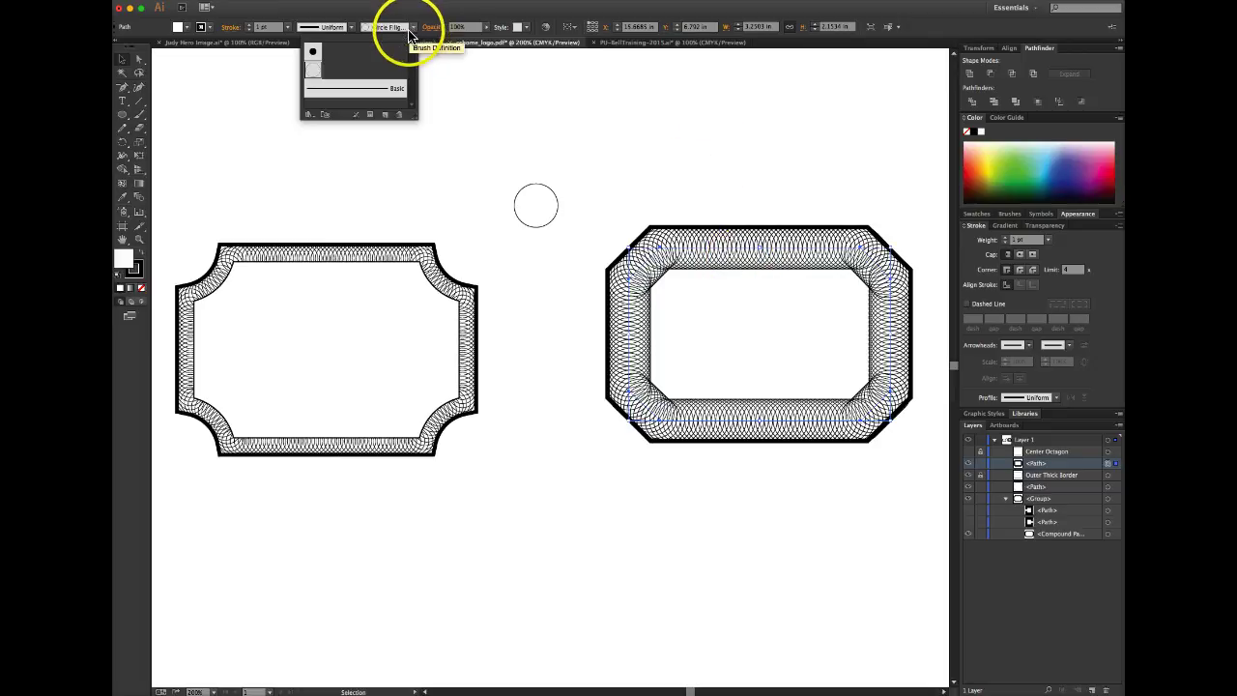
Lower the inner octagon's Circle Filigree stroke spacing to 9% with Preview on, and accept
{"action": "left_click", "coordinate": [367, 115]}
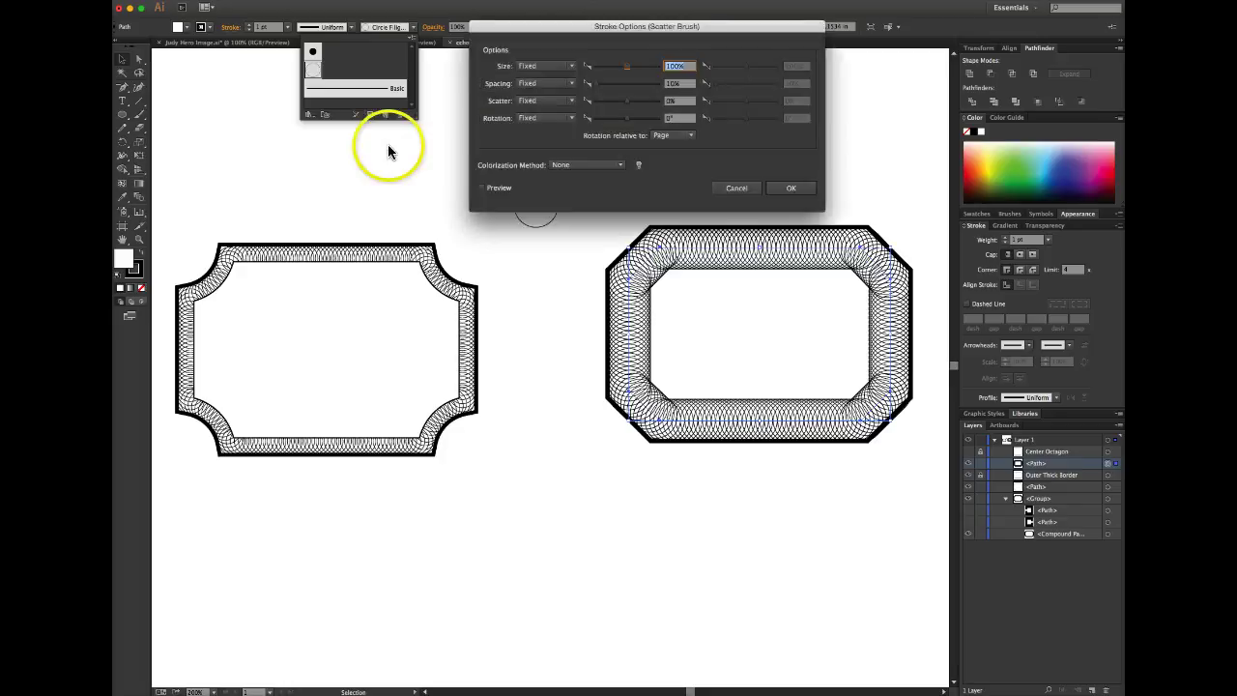
{"action": "left_click", "coordinate": [671, 85]}
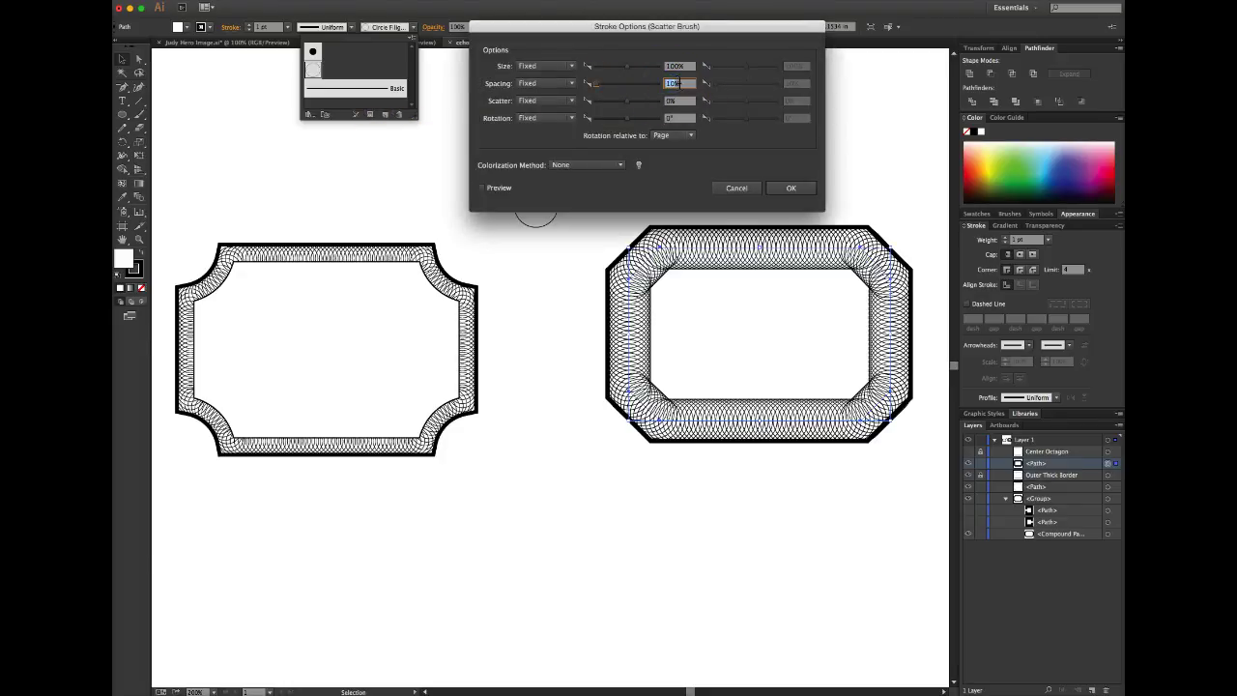
{"action": "left_click", "coordinate": [685, 103]}
{"action": "left_click", "coordinate": [482, 188]}
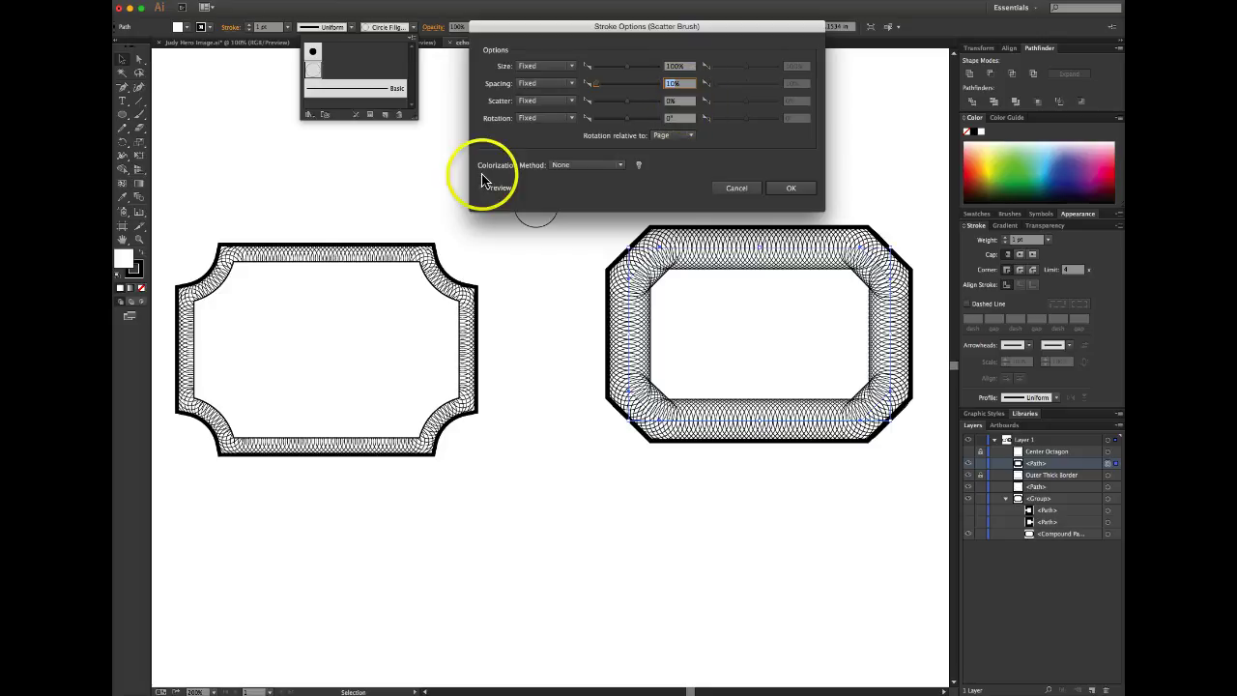
{"action": "left_click", "coordinate": [679, 86]}
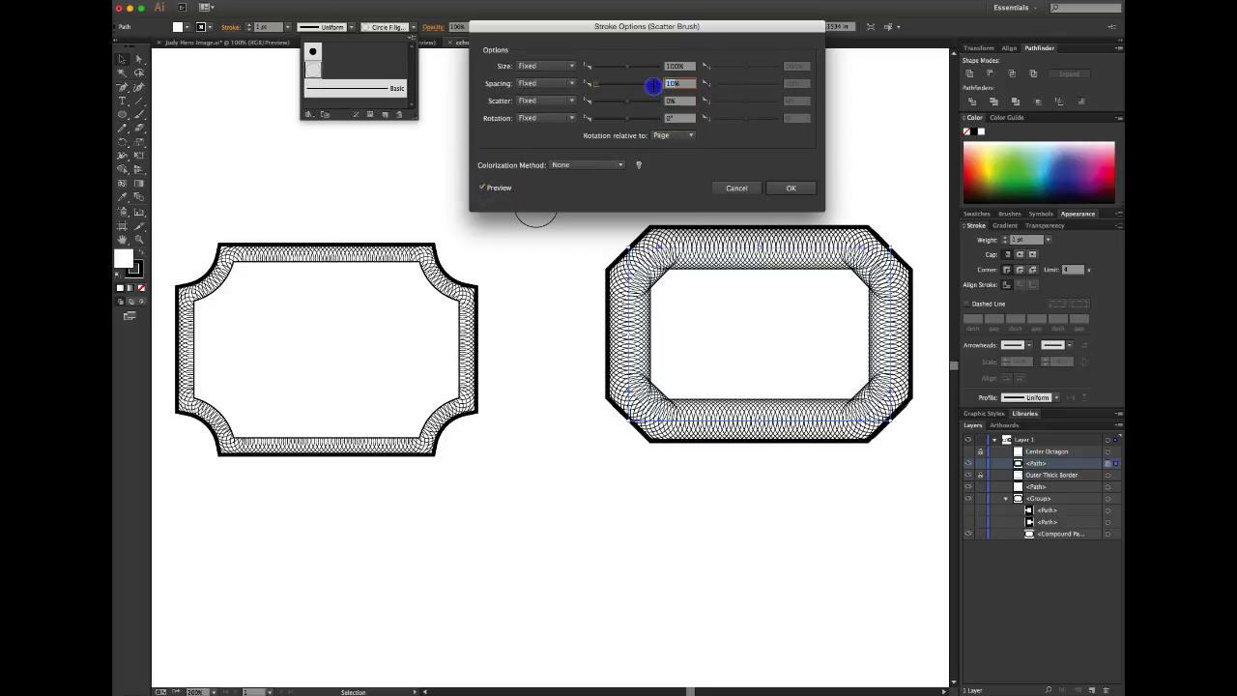
{"action": "left_click", "coordinate": [682, 104]}
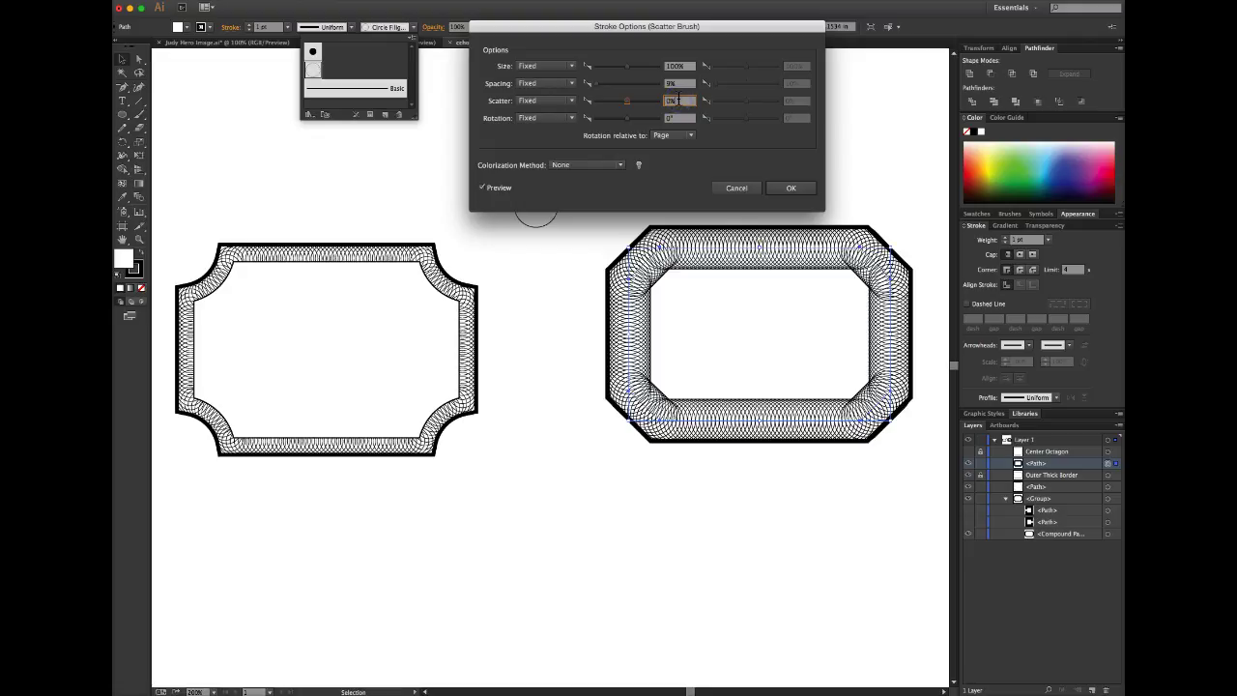
{"action": "left_click", "coordinate": [792, 189]}
{"action": "left_click", "coordinate": [877, 277]}
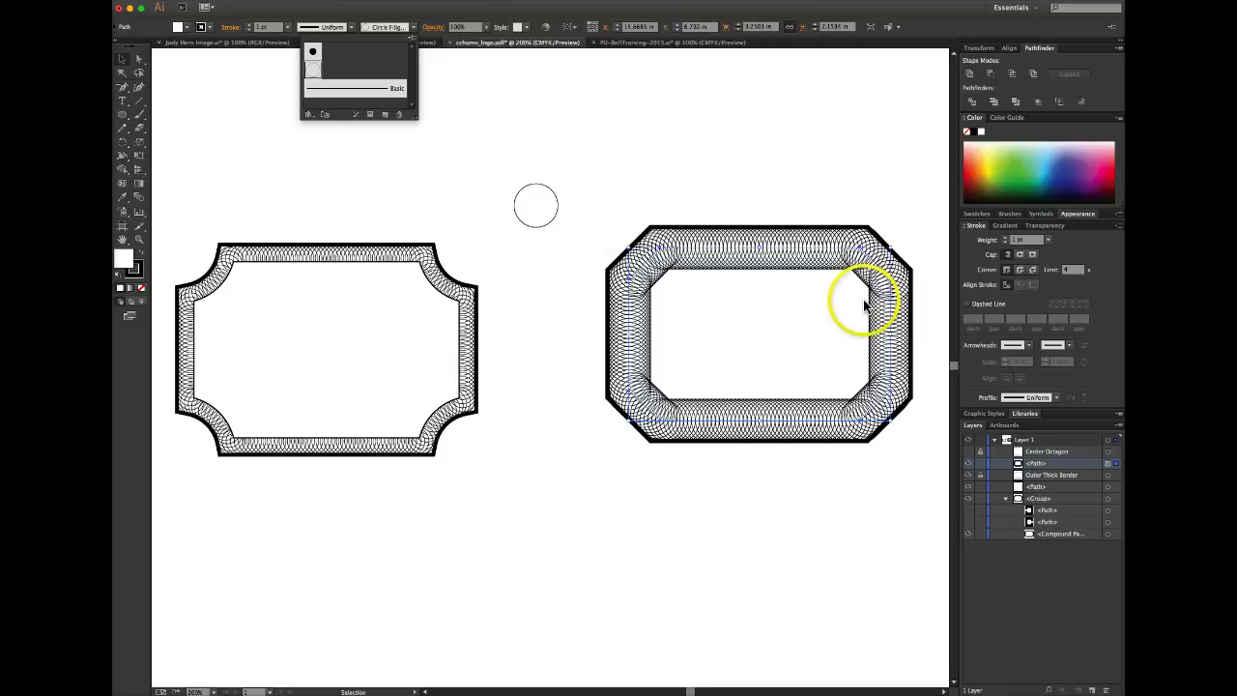
Hide the Center Octagon layer in Layers and deselect the octagon artwork
{"action": "left_click", "coordinate": [970, 456]}
{"action": "left_click", "coordinate": [968, 451]}
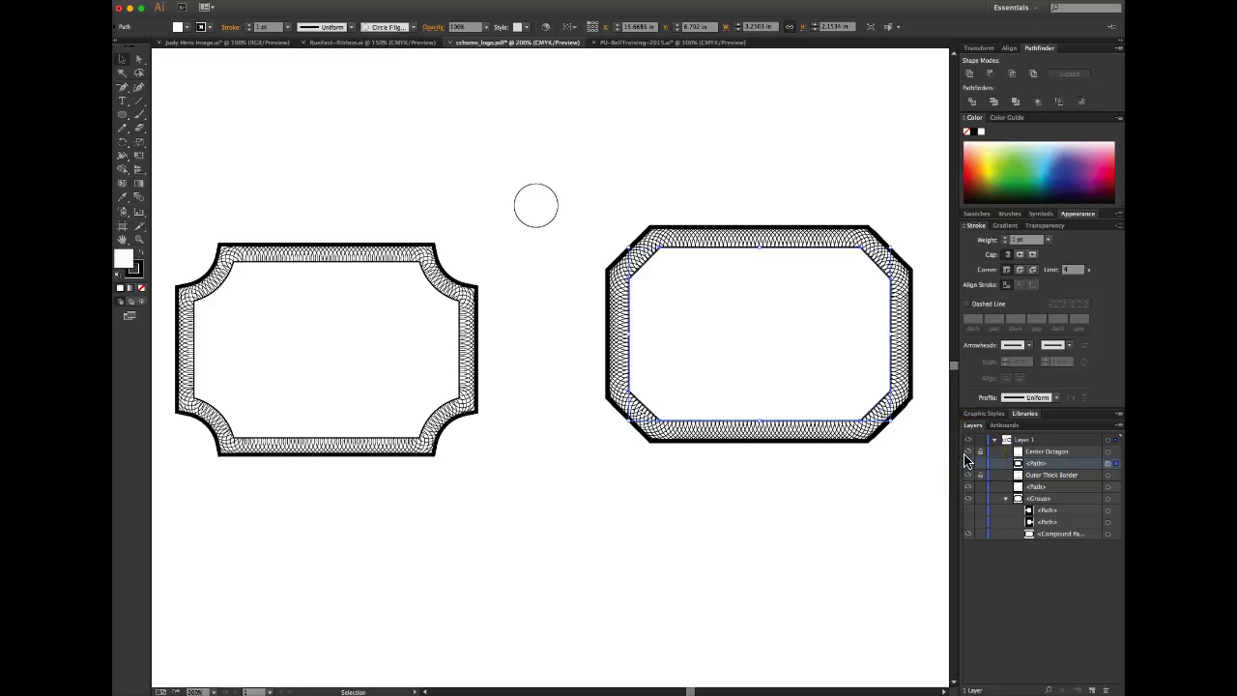
{"action": "left_click", "coordinate": [927, 474]}
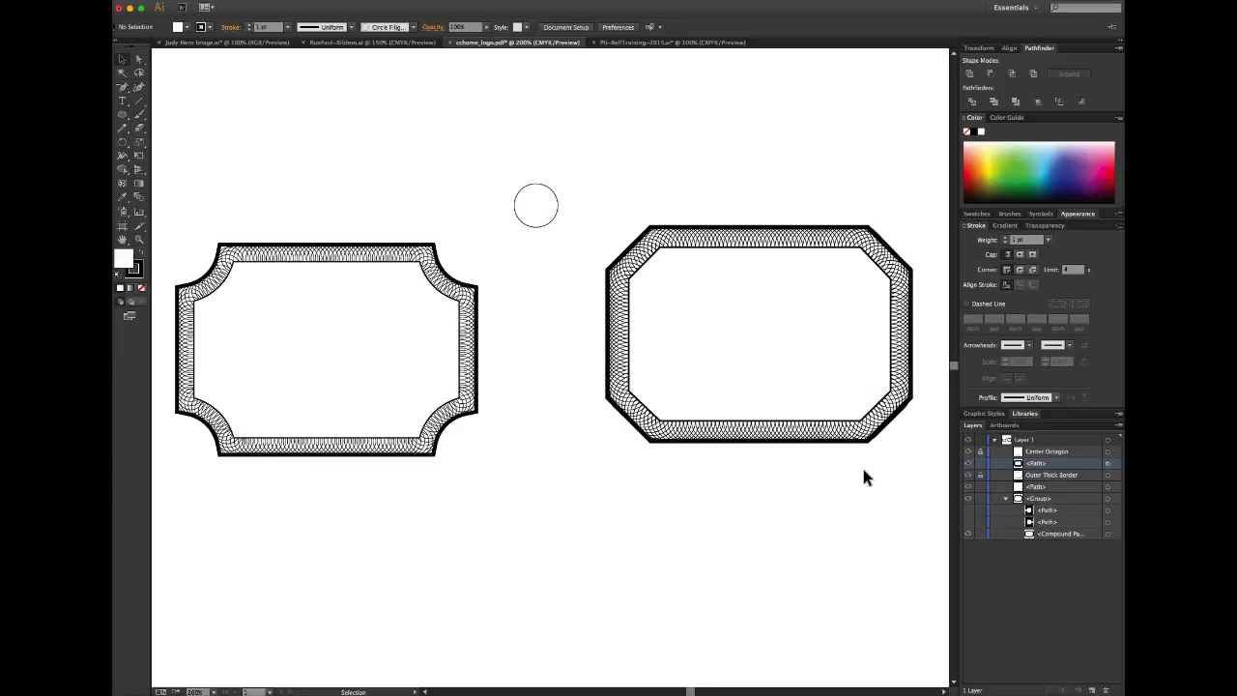
{"action": "left_click", "coordinate": [612, 496]}
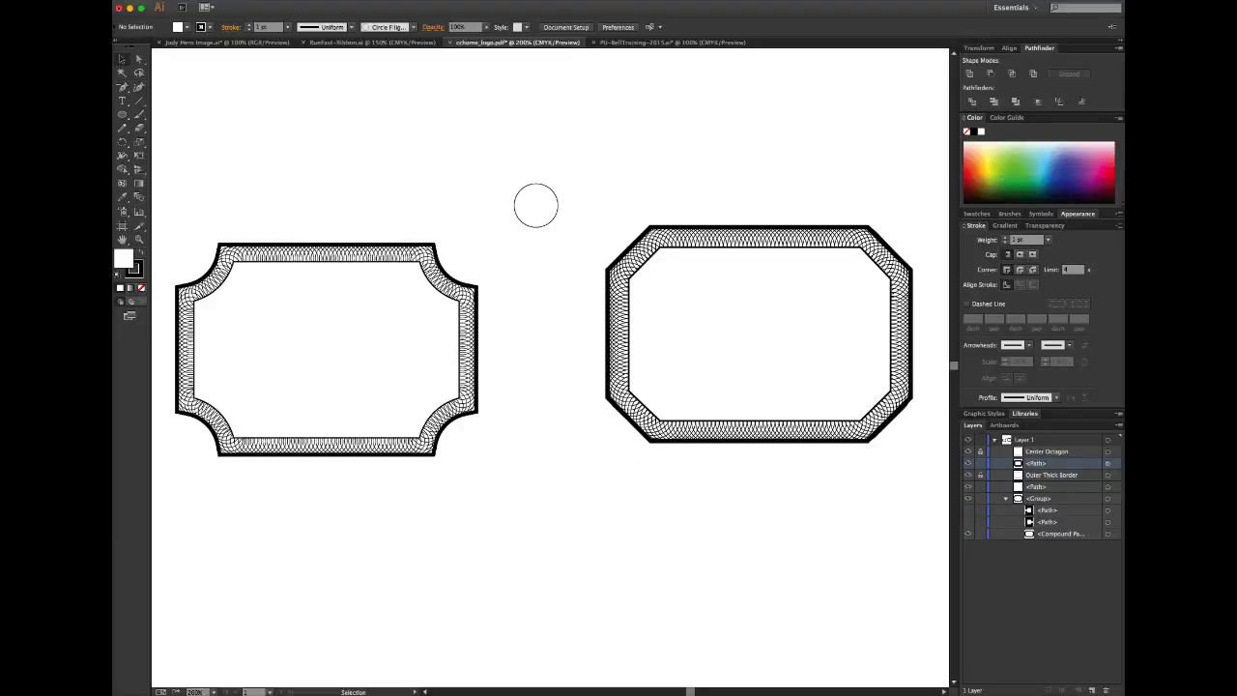